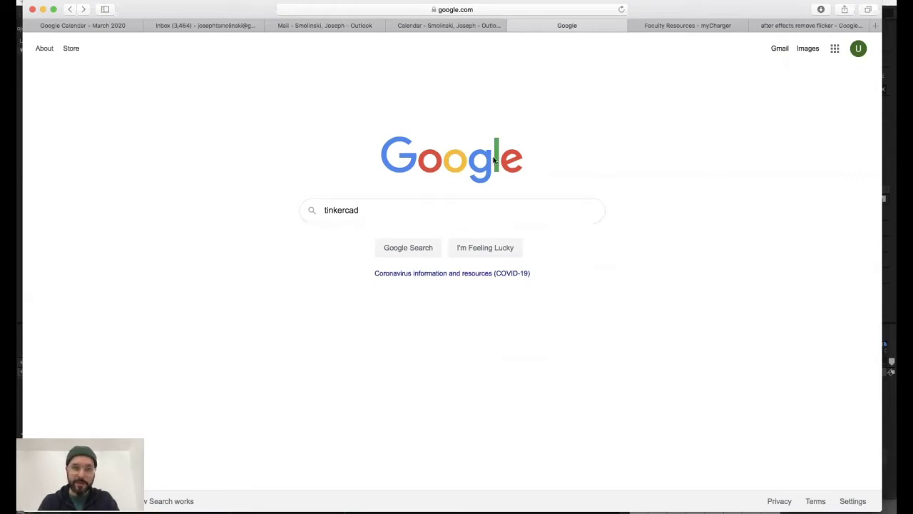
Step: Search Google for tinkercad and open the official Tinkercad website
click(411, 250)
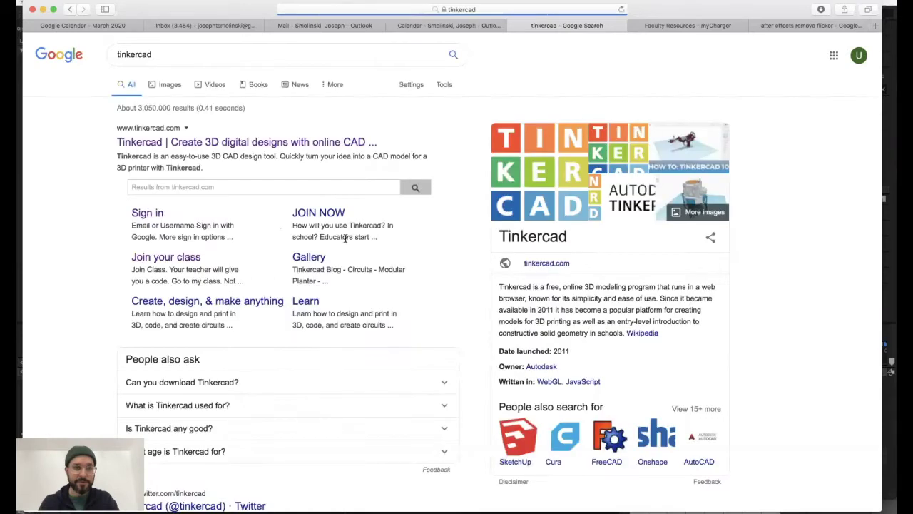
click(282, 143)
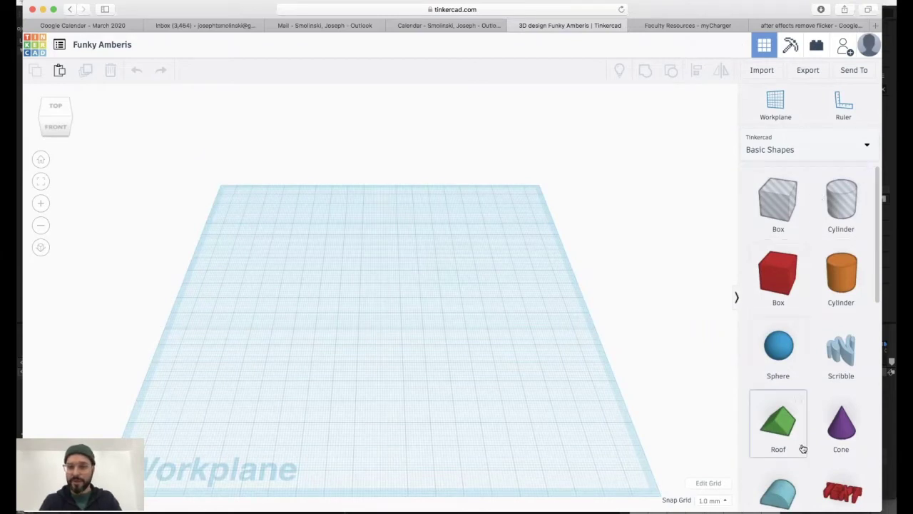
click(867, 147)
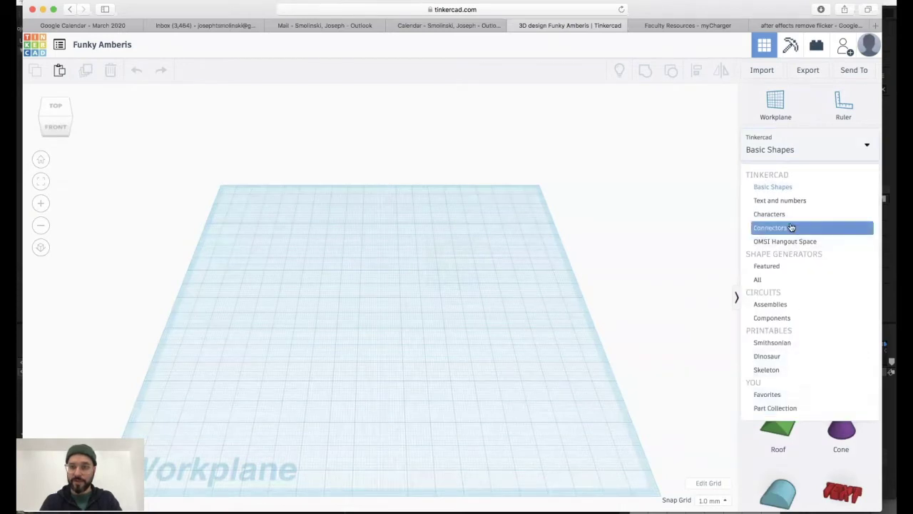
click(805, 151)
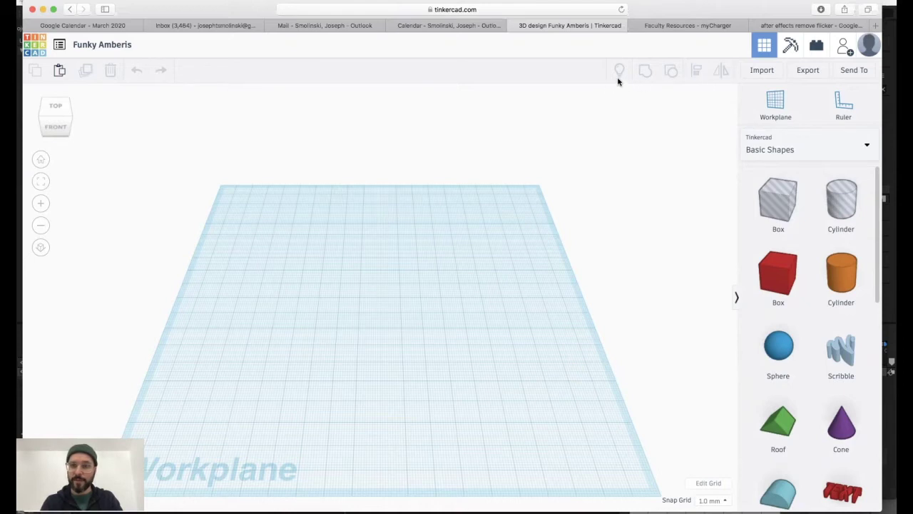
Step: Place a solid red box near the middle of the workplane and set its length, width and height to 50 mm
click(777, 277)
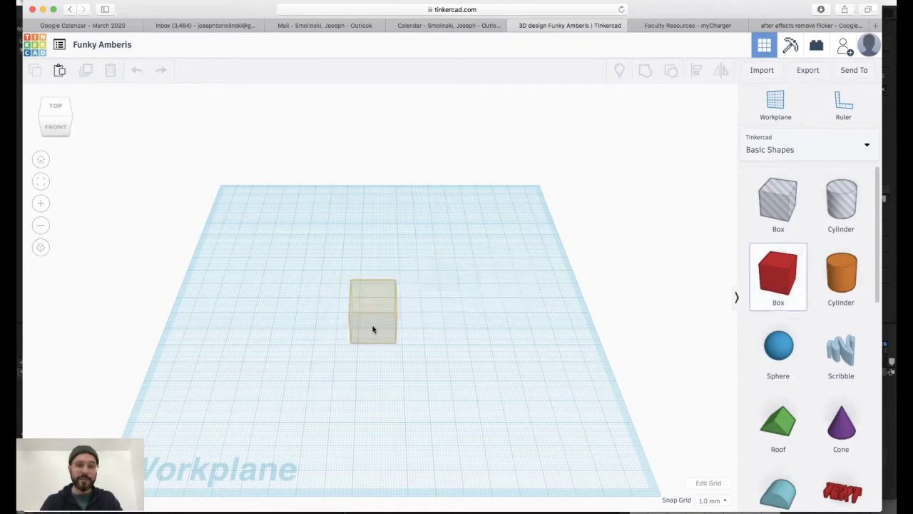
click(373, 329)
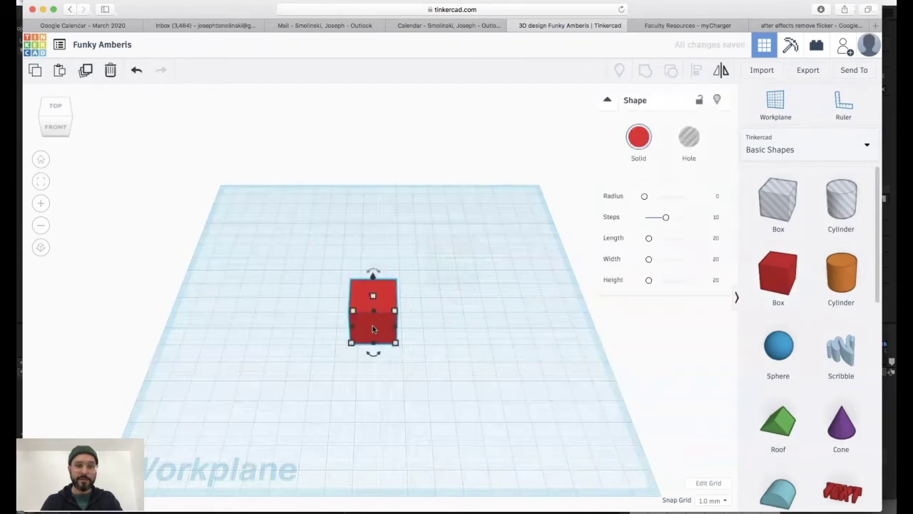
click(717, 239)
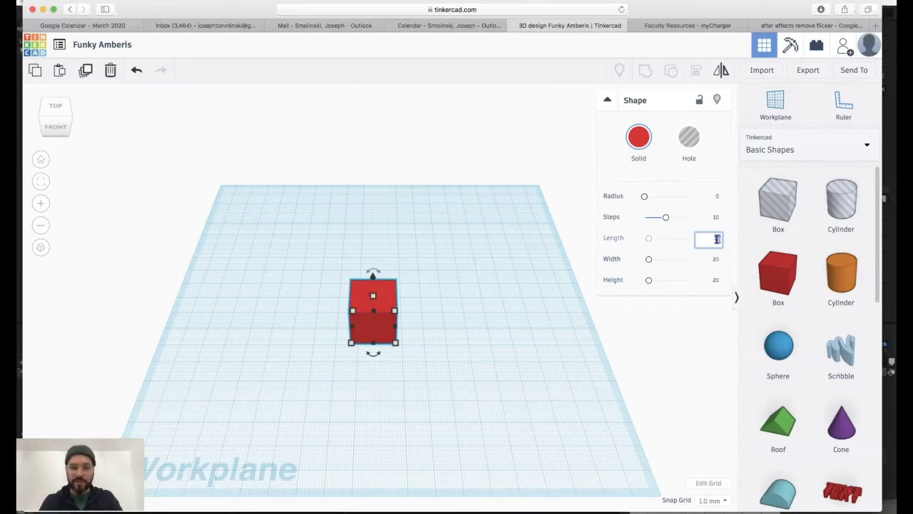
text(50)
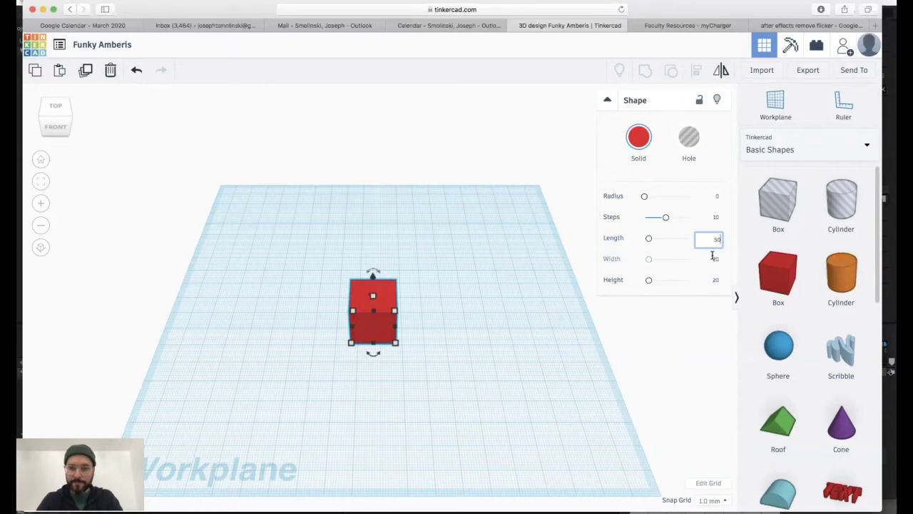
click(714, 259)
text(5)
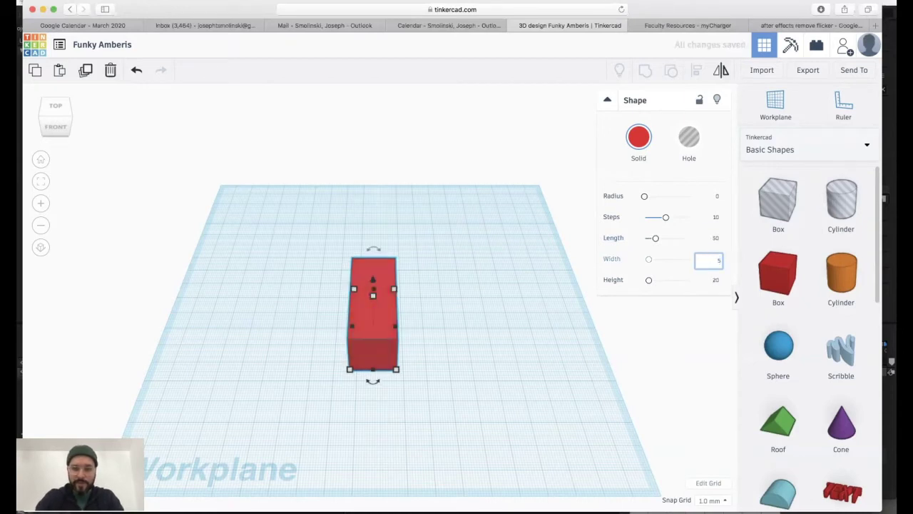
text(0)
click(709, 280)
text(50)
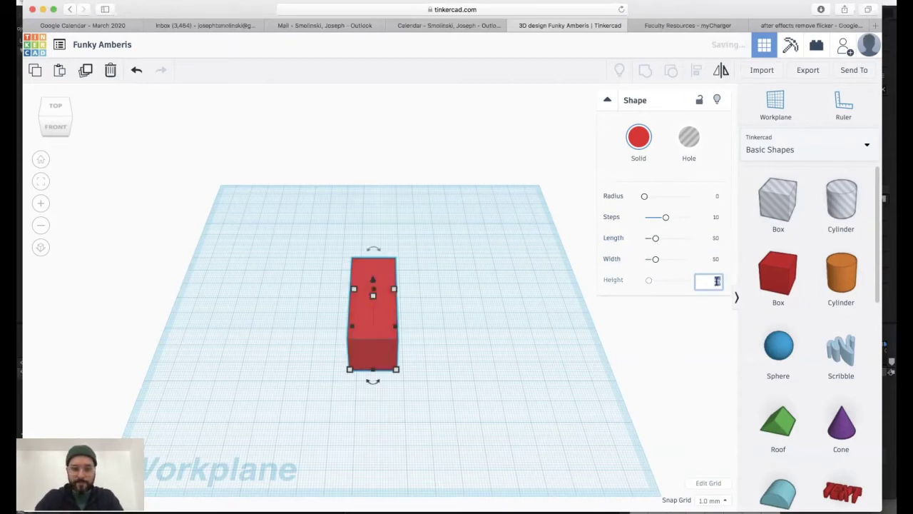
key(Return)
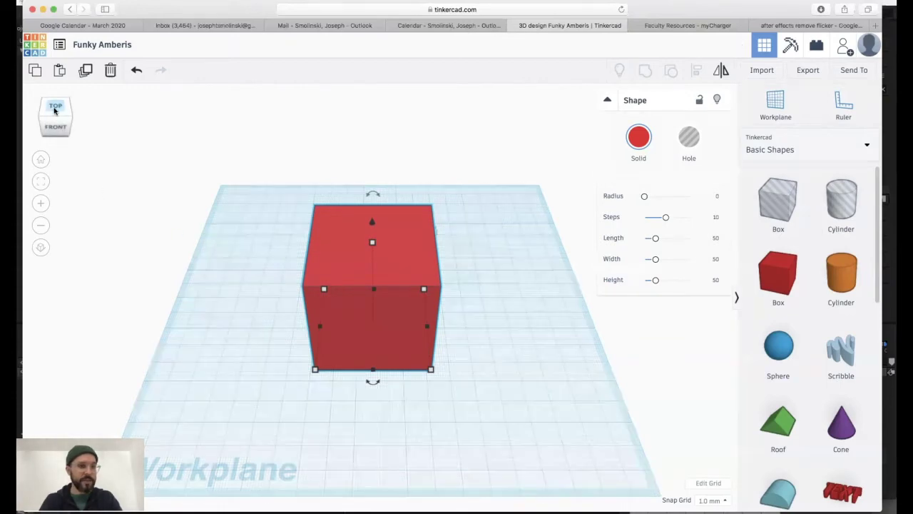
Step: Examine the box from the top, front and angled viewpoints, and return to the home view
click(54, 107)
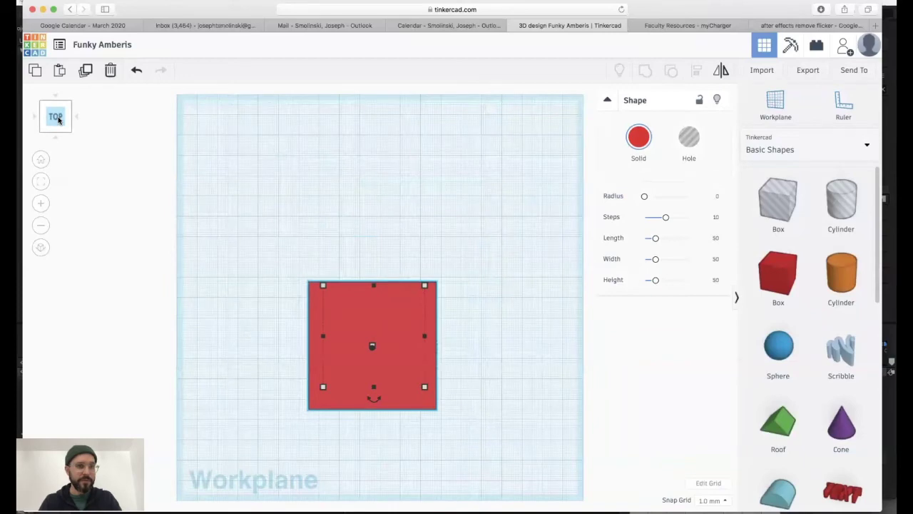
click(55, 128)
click(59, 118)
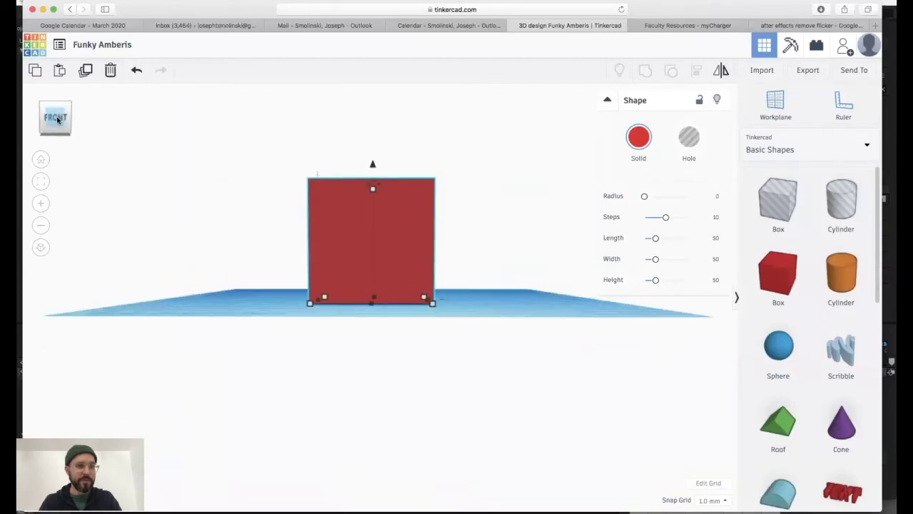
drag(61, 121, 56, 128)
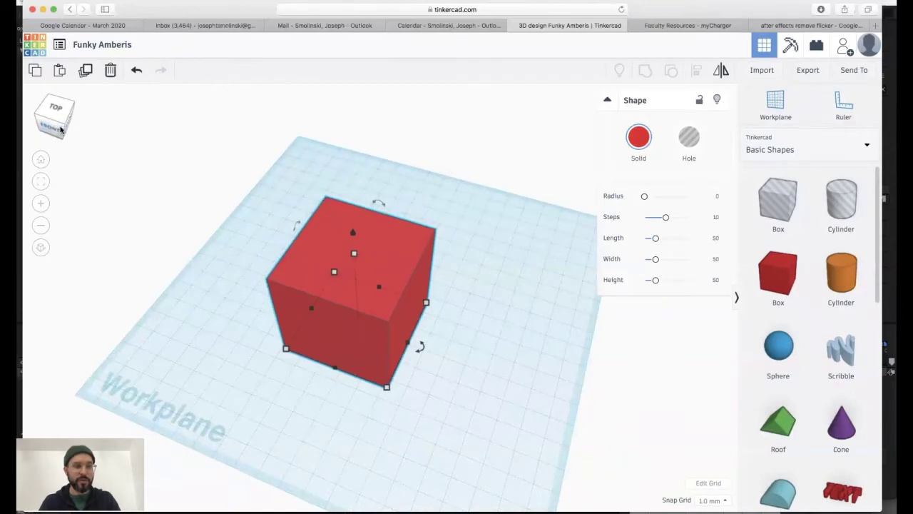
click(62, 126)
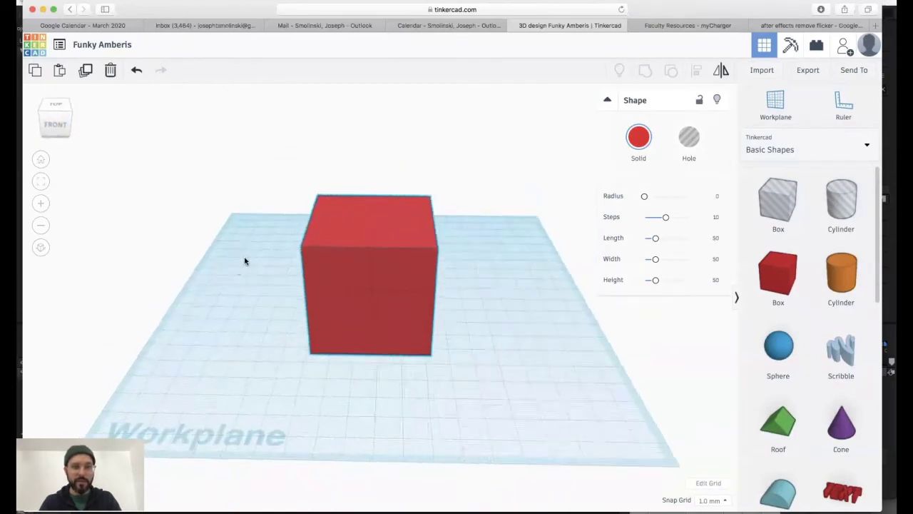
right_drag(193, 257, 228, 298)
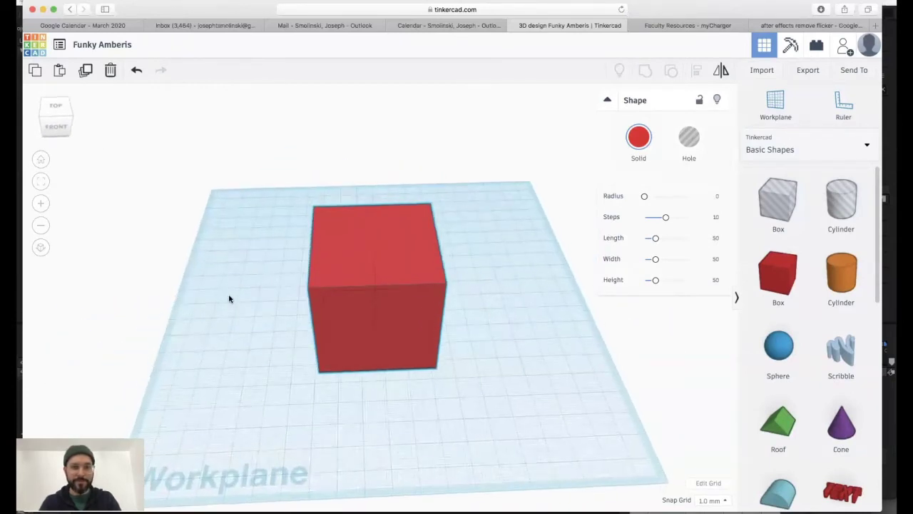
click(41, 162)
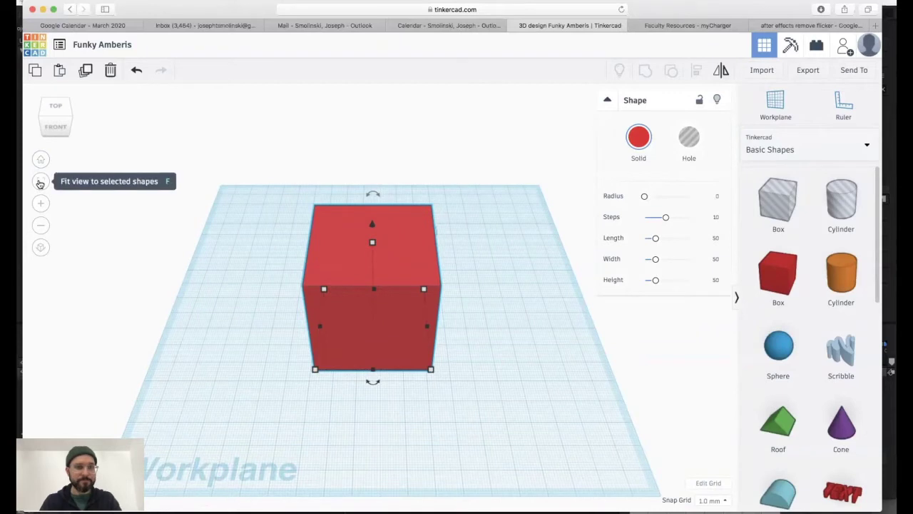
Step: Inspect the box at different zoom levels, fitted to the view, and in orthographic and perspective projection, finishing in the home view
click(42, 227)
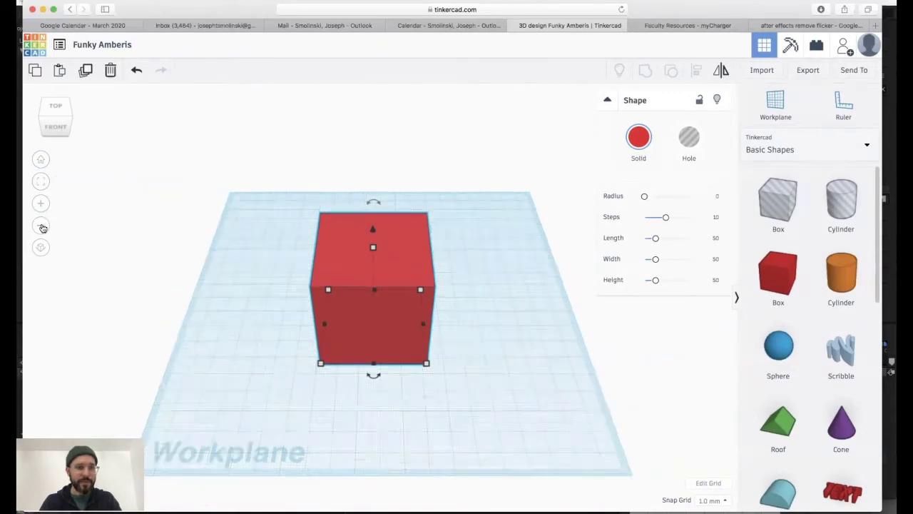
click(41, 227)
click(41, 204)
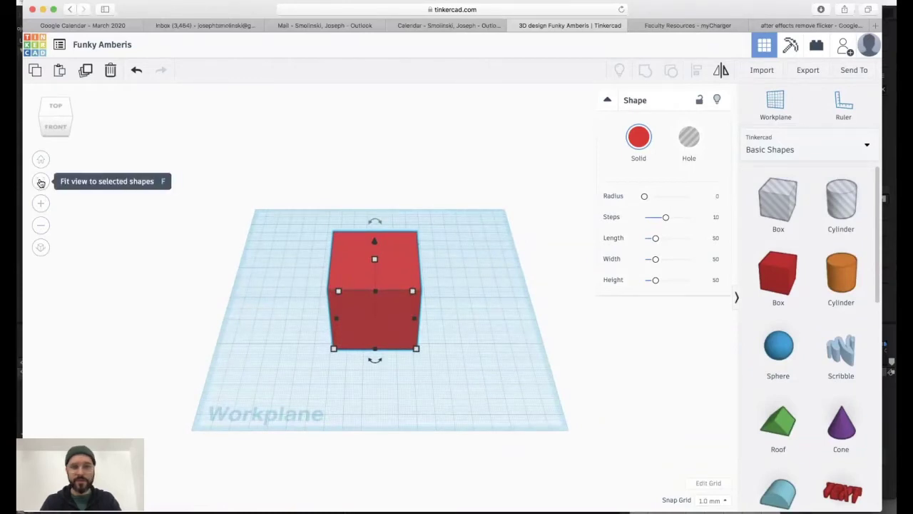
click(40, 182)
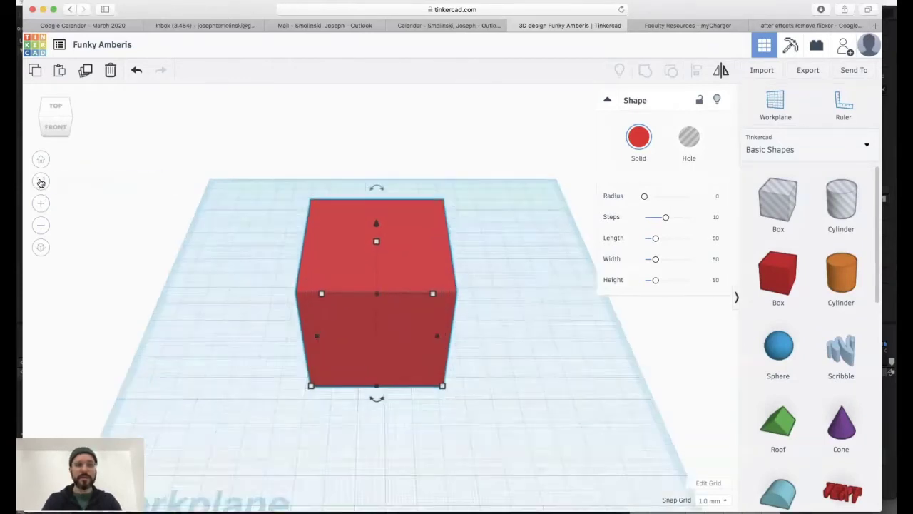
click(40, 248)
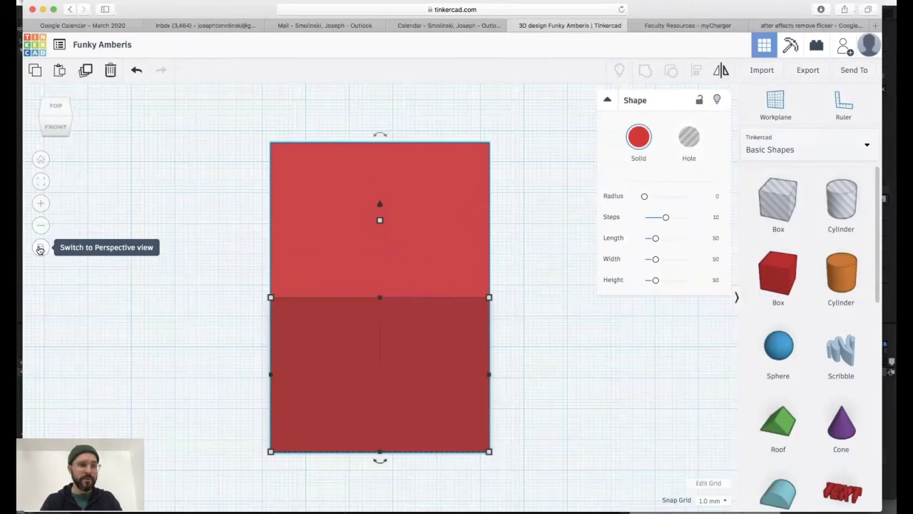
click(40, 249)
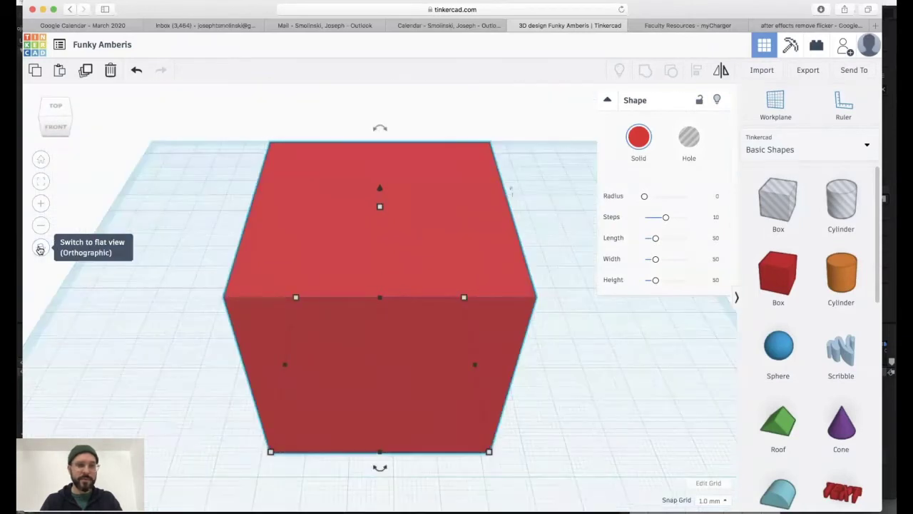
click(41, 161)
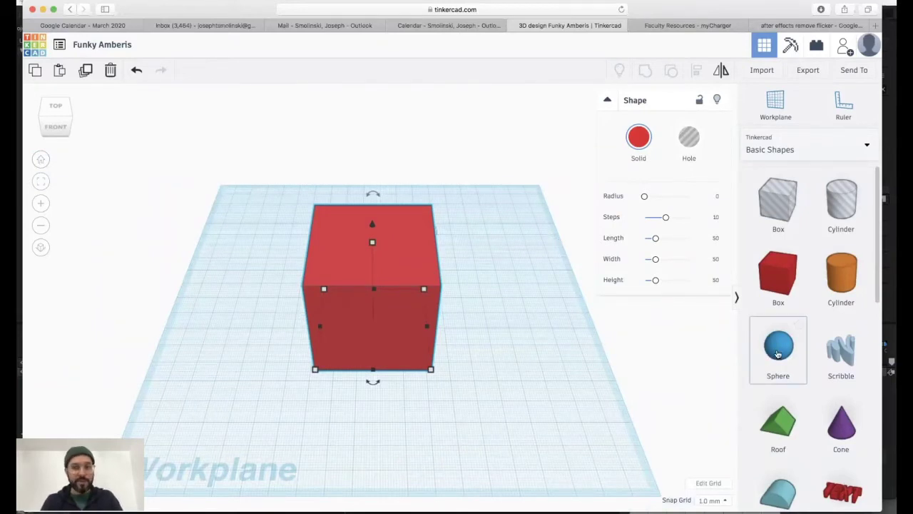
Step: Place an enlarged sphere at the box's front-right corner, raised 39 mm, and turn it into a hole
drag(778, 355, 442, 379)
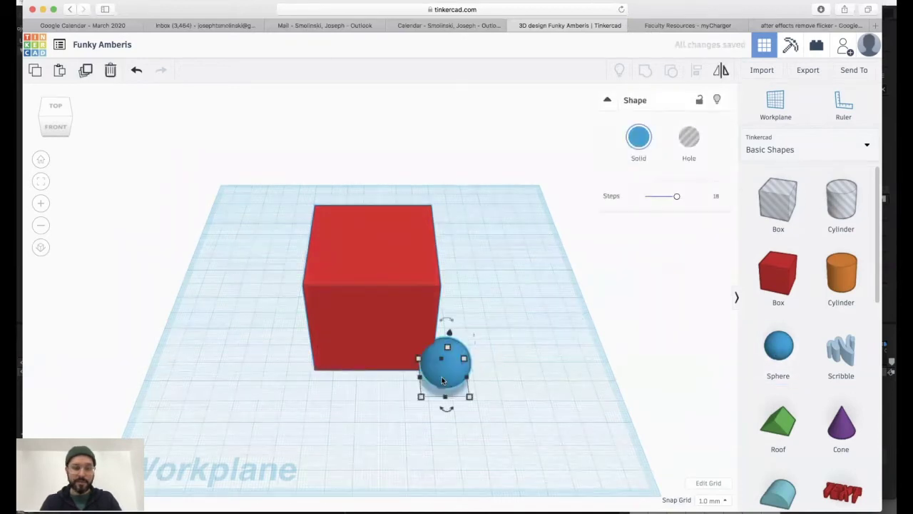
drag(421, 397, 433, 367)
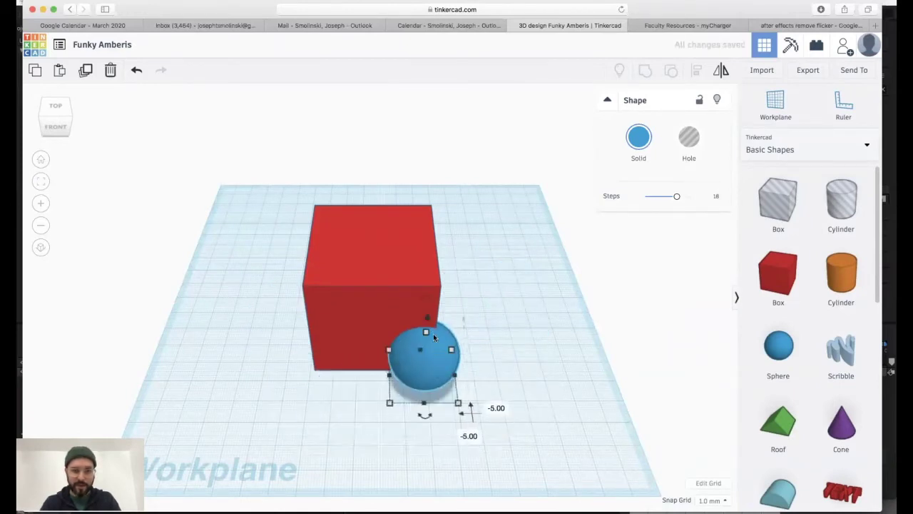
drag(427, 320, 434, 237)
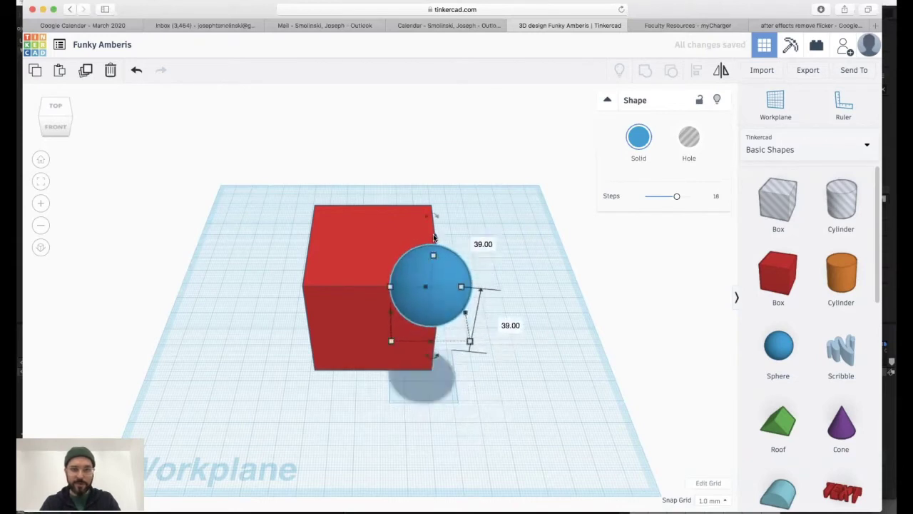
click(690, 144)
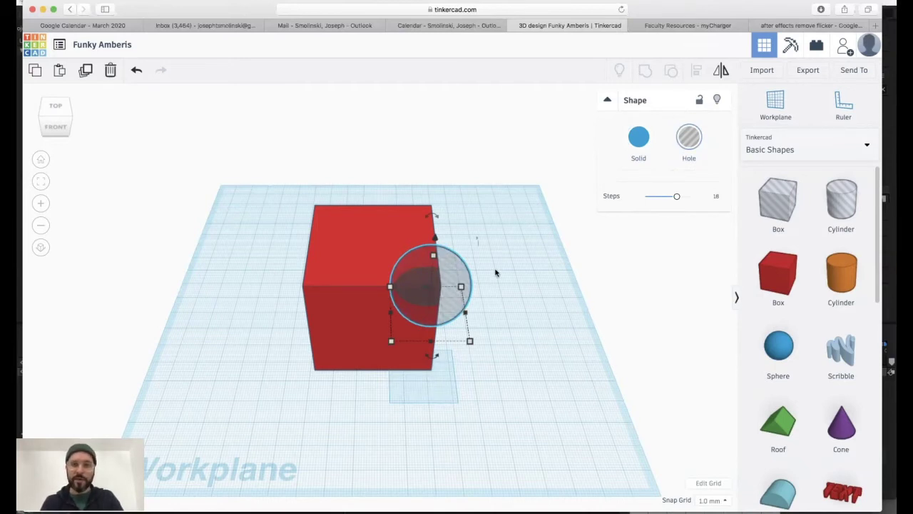
Step: Try grouping the spherical hole with the box to cut its upper corner, and undo the grouping
drag(270, 187, 499, 387)
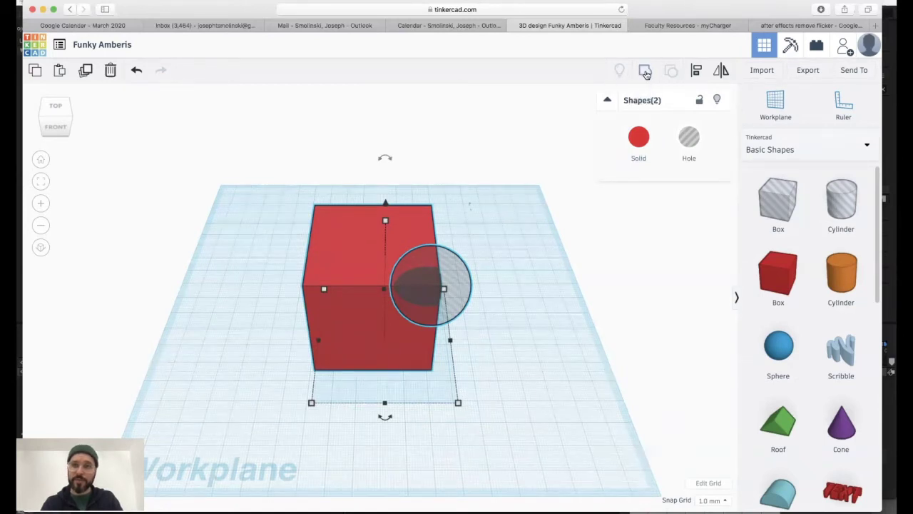
click(645, 72)
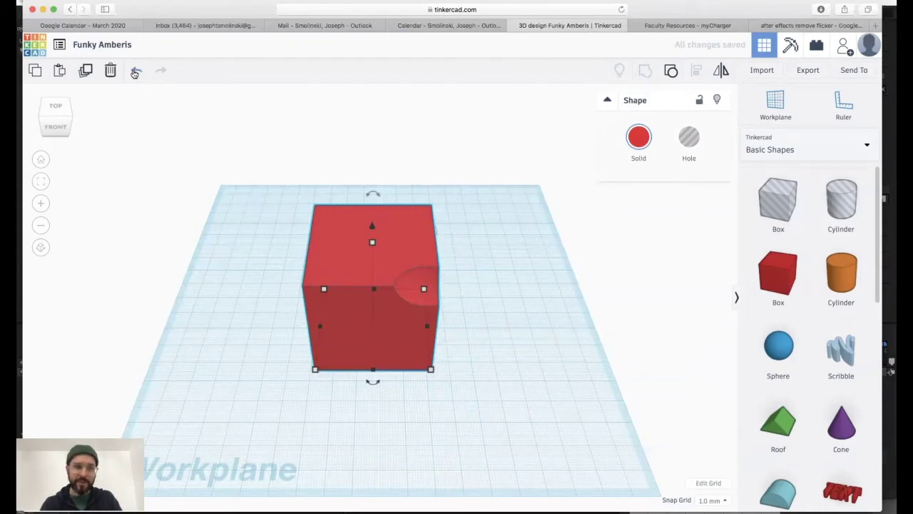
click(135, 71)
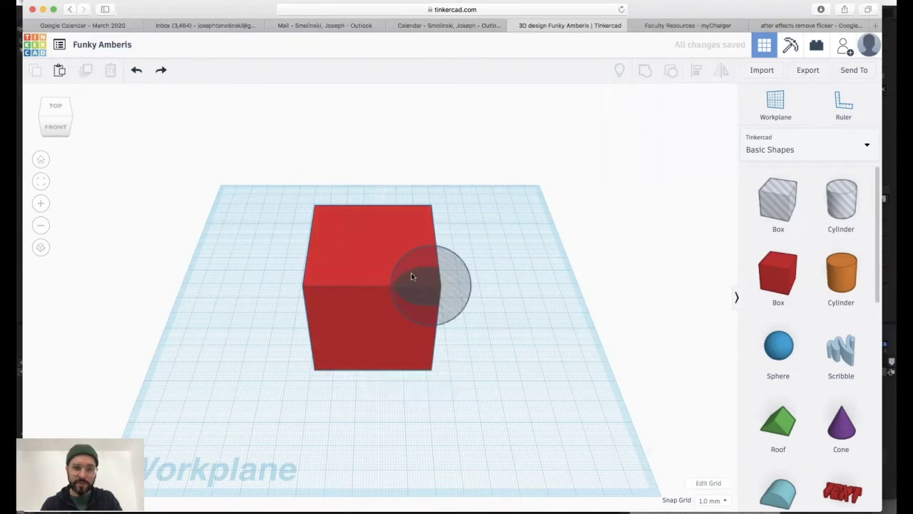
Step: Shift the spherical hole 4 mm left, 7 mm back and 5 mm down into the box's corner, and group it with the box
mouse_move(411, 277)
mouse_down()
mouse_move(397, 260)
mouse_move(409, 267)
mouse_up()
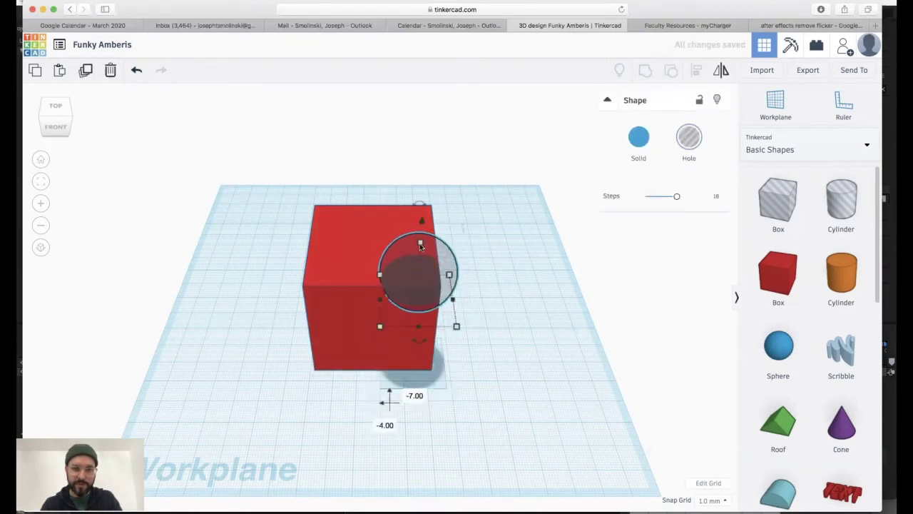
drag(418, 219, 419, 234)
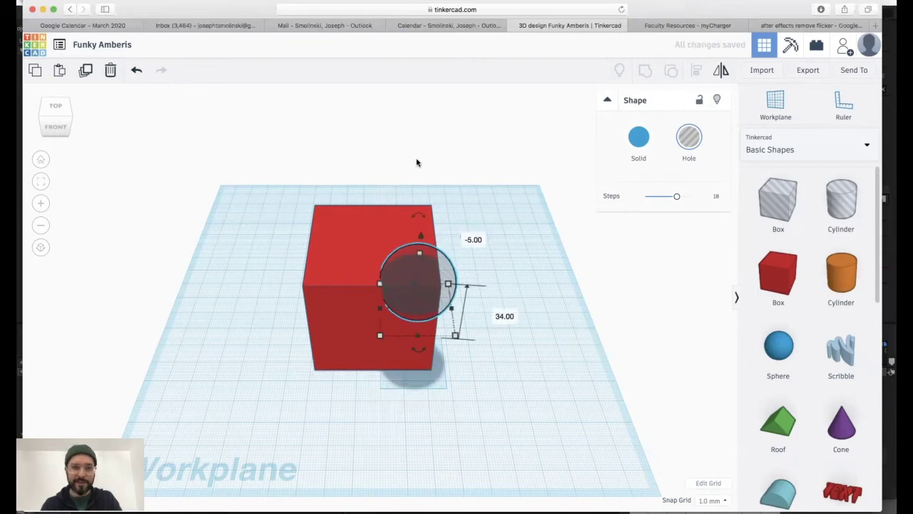
drag(418, 163, 358, 369)
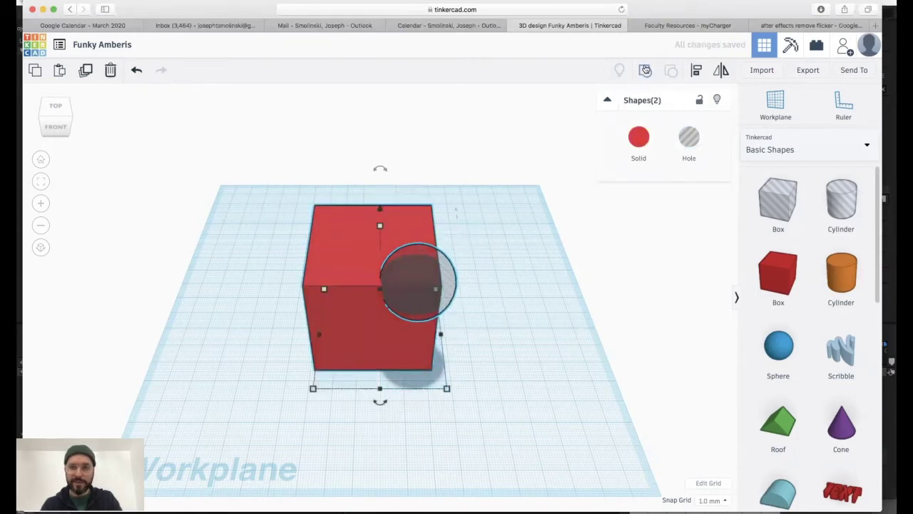
click(645, 70)
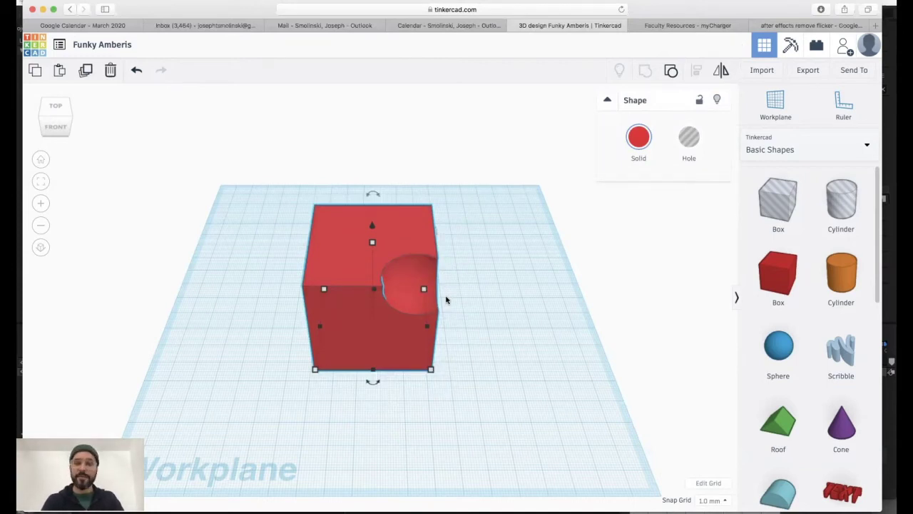
Step: Place a solid cylinder on the workplane beside the box's front-right corner and stretch it taller than the box
click(841, 275)
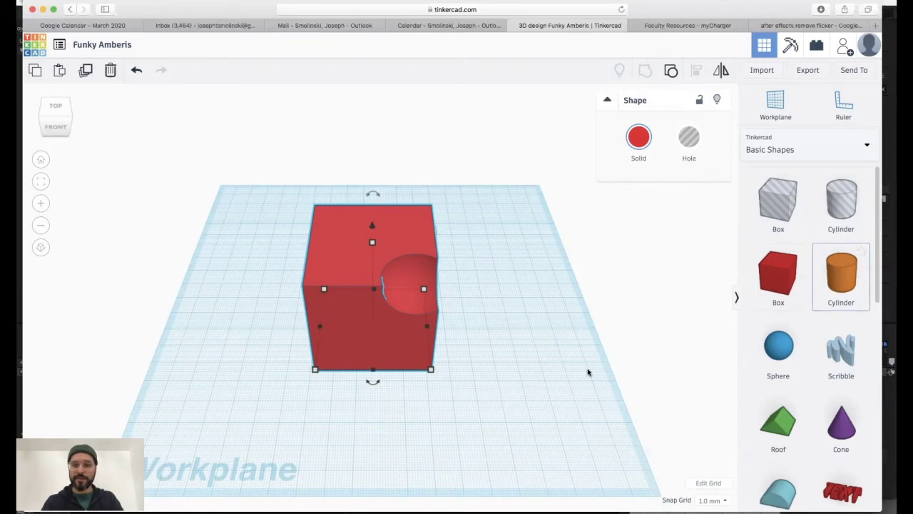
click(488, 380)
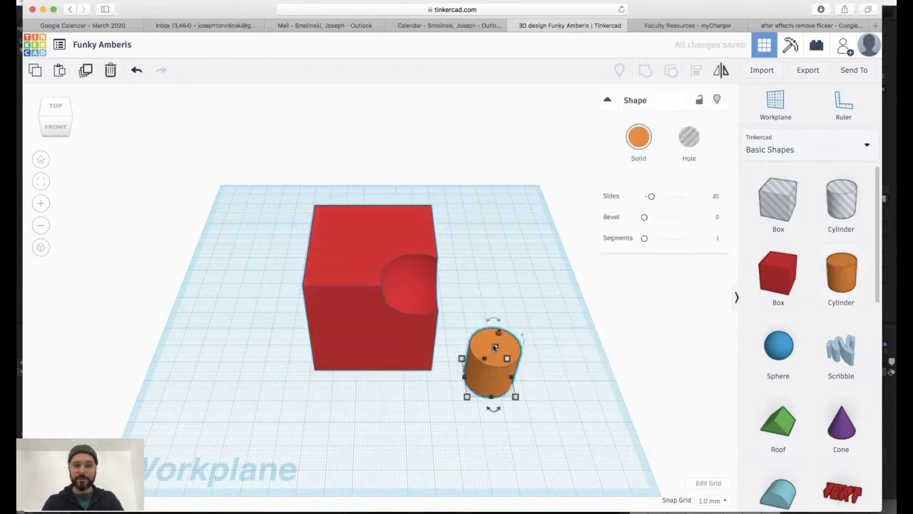
drag(496, 320, 502, 217)
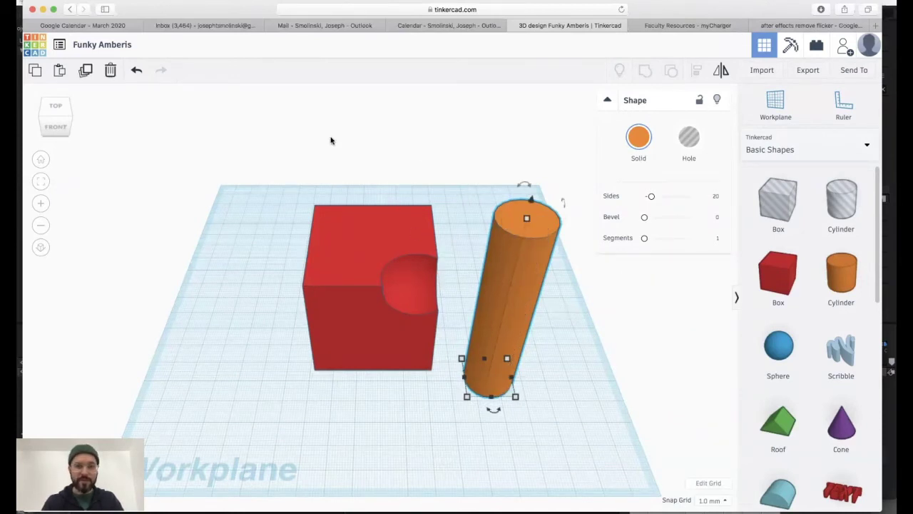
Step: Align the cylinder with the box so it is centred on it both left-to-right and front-to-back
drag(331, 140, 531, 359)
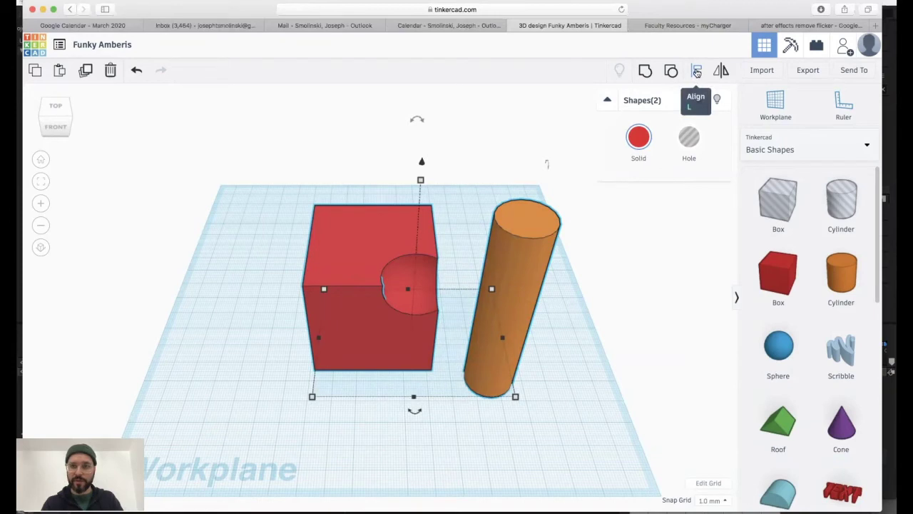
click(697, 73)
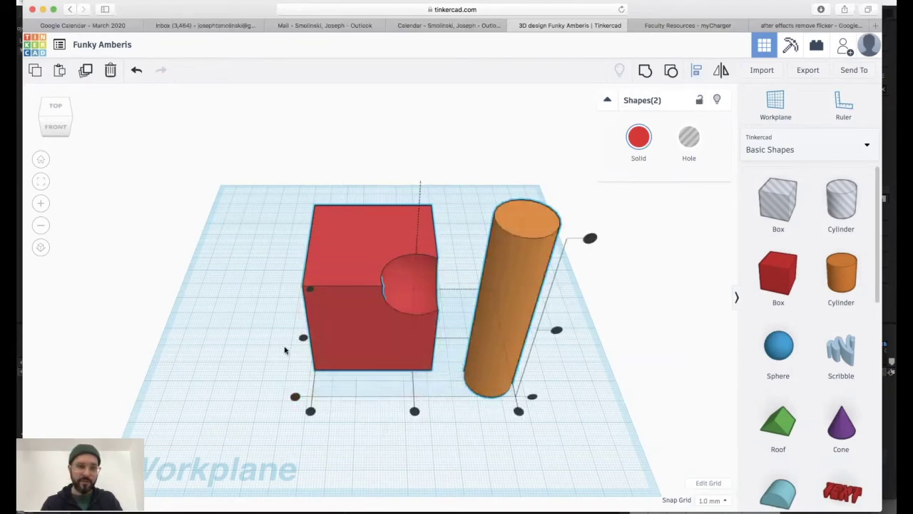
right_drag(264, 257, 323, 260)
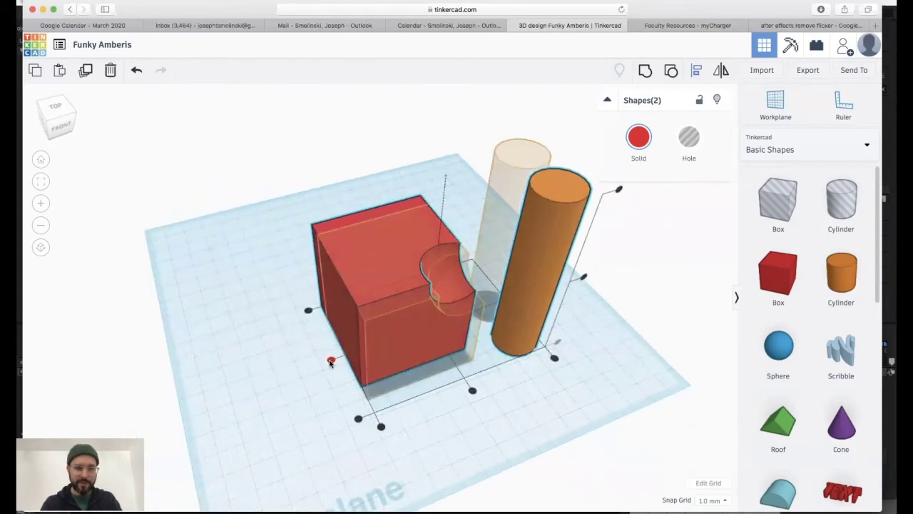
click(331, 362)
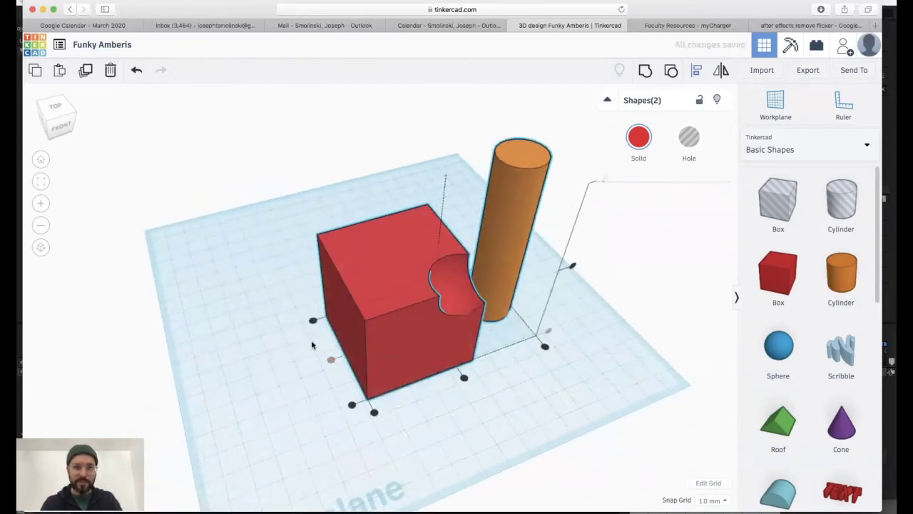
right_drag(285, 357, 259, 368)
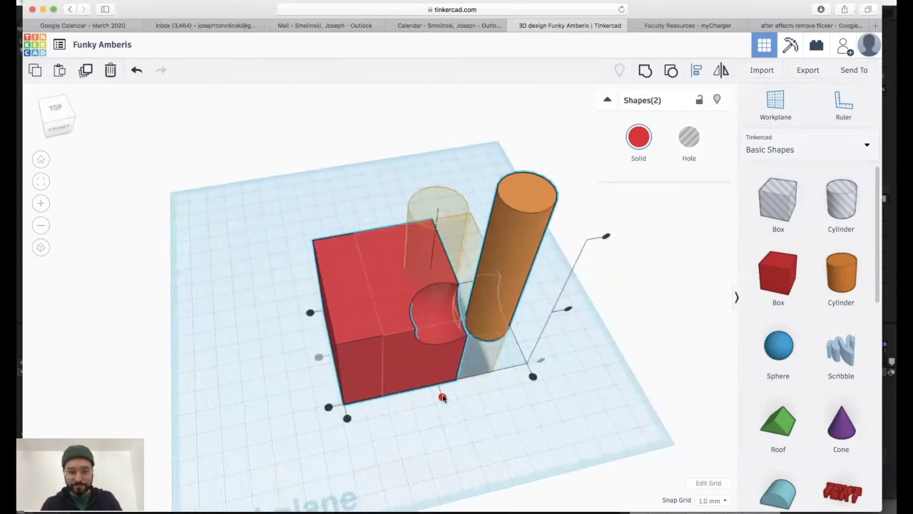
key(super+z)
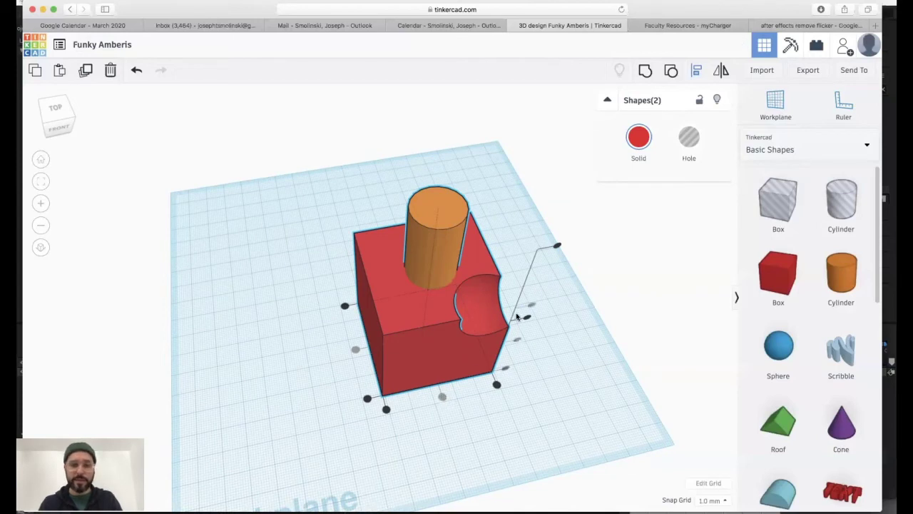
click(513, 349)
right_drag(512, 348, 504, 288)
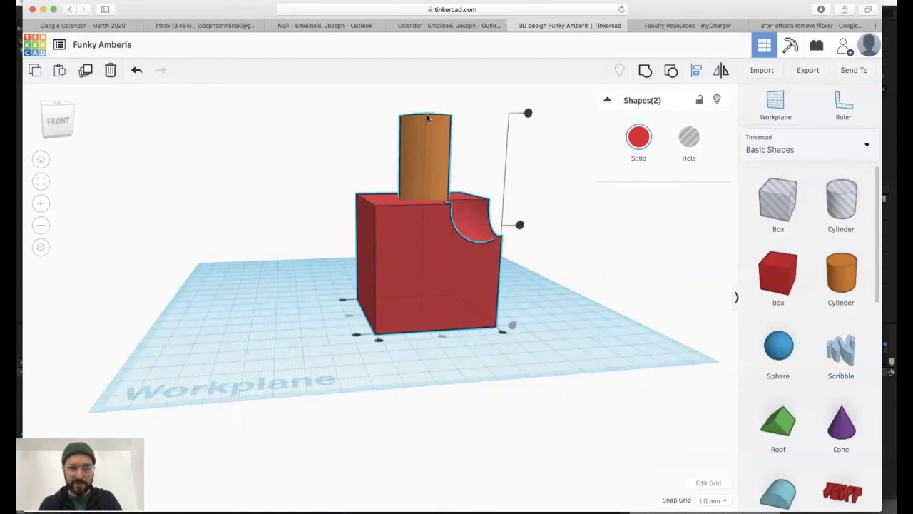
click(542, 142)
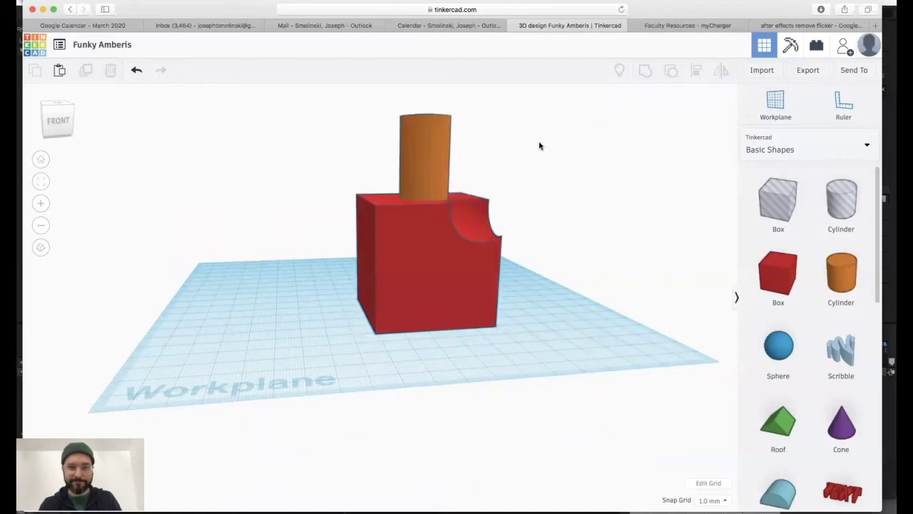
Step: Lower the cylinder 8 mm so it extends through the underside of the box
click(431, 148)
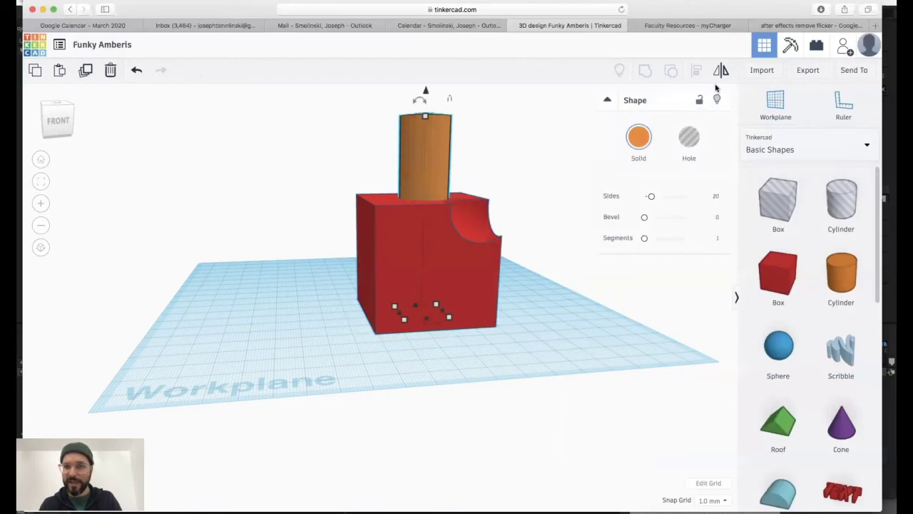
drag(426, 91, 424, 112)
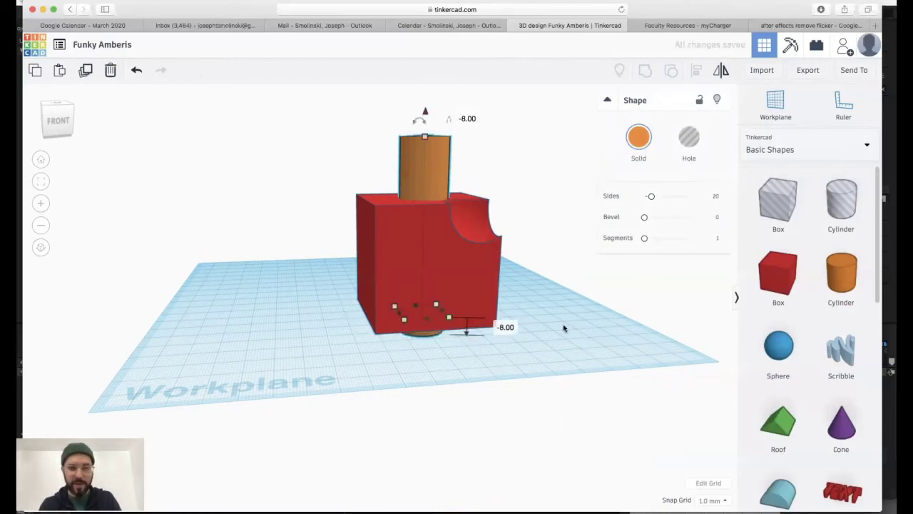
right_drag(536, 305, 536, 331)
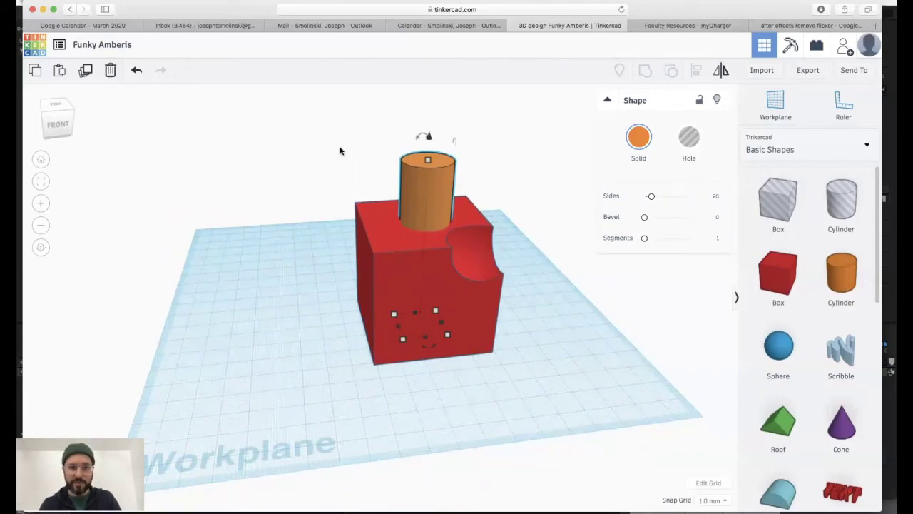
Step: Turn the cylinder into a hole and group it with the box to cut a vertical bore through the centre
shift+click(491, 303)
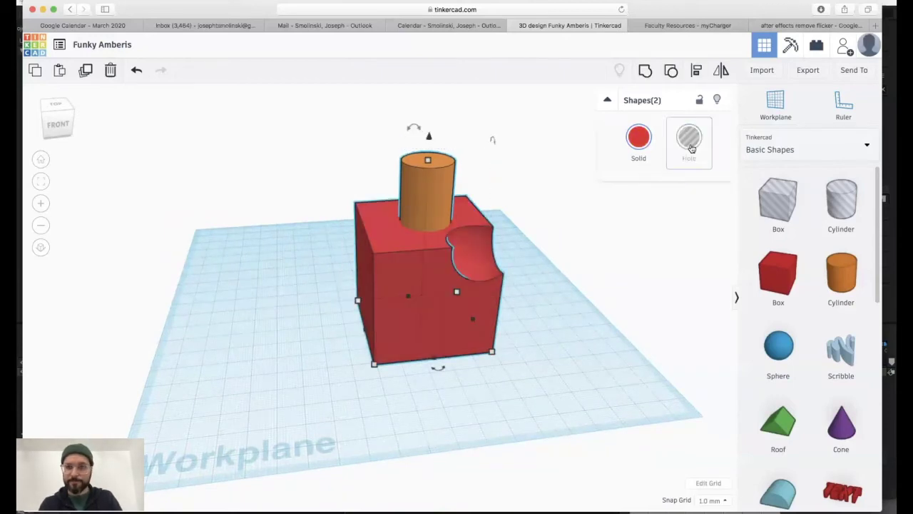
click(432, 180)
click(690, 137)
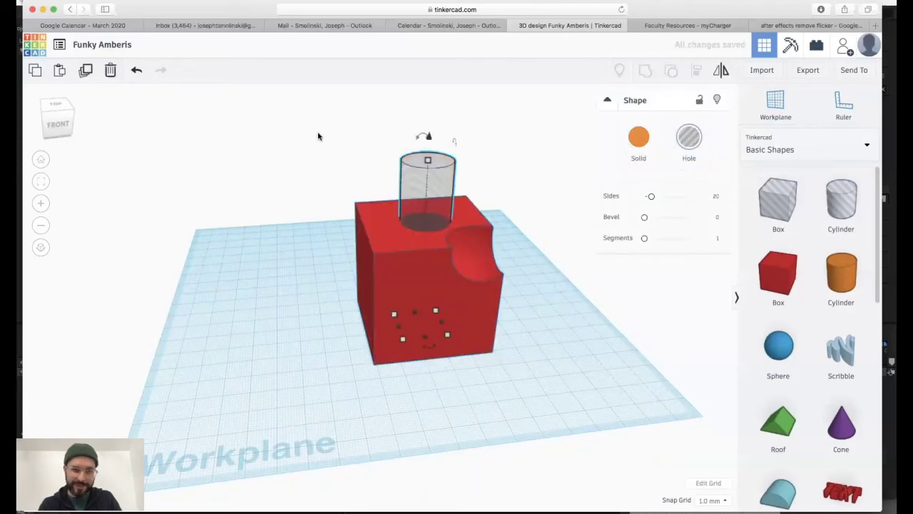
drag(318, 133, 549, 419)
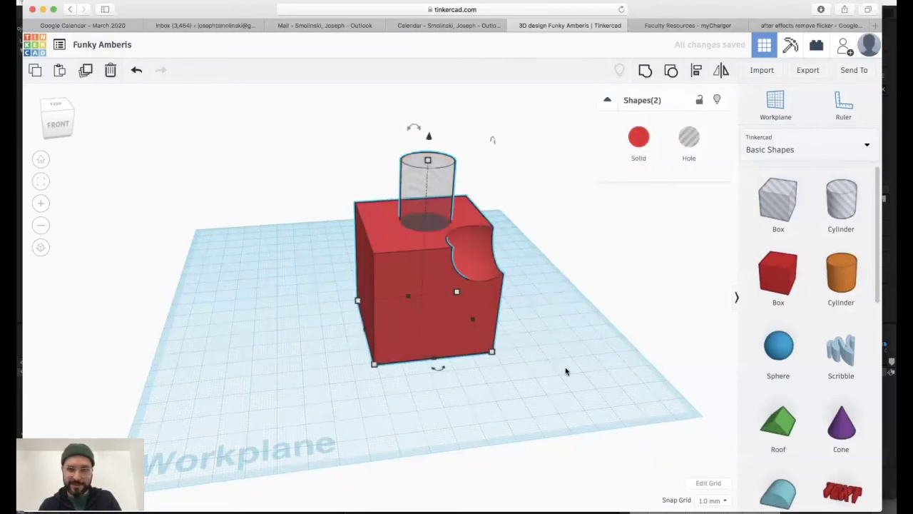
click(644, 70)
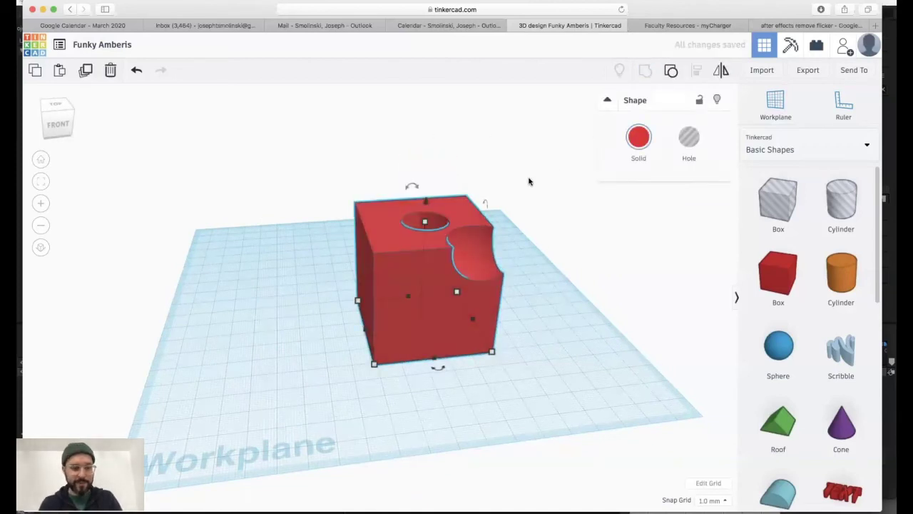
Step: Duplicate the cut box and move the copy 44 mm right and 38 mm back from the original
right_drag(529, 184, 501, 172)
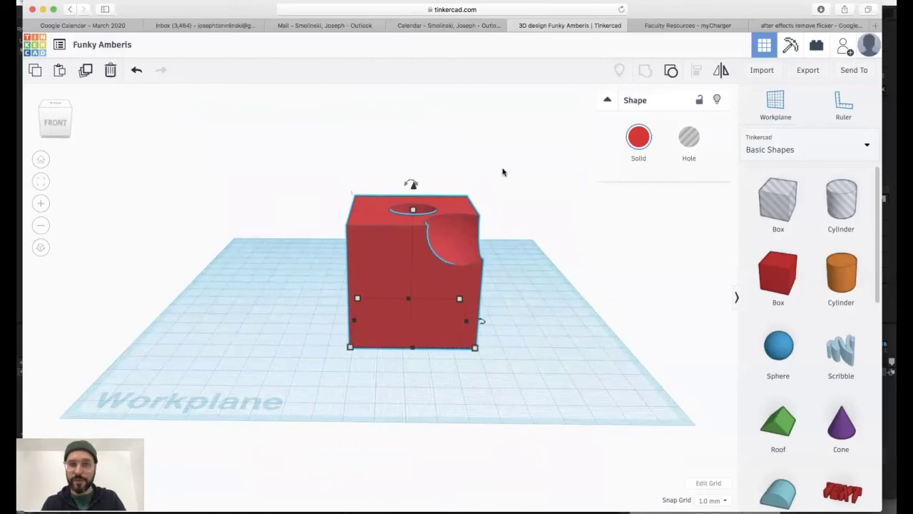
right_drag(523, 159, 513, 187)
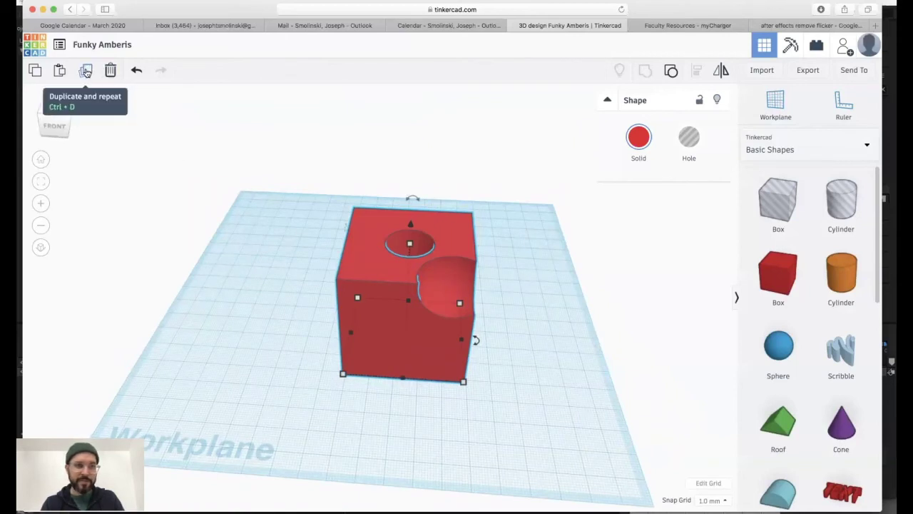
click(86, 70)
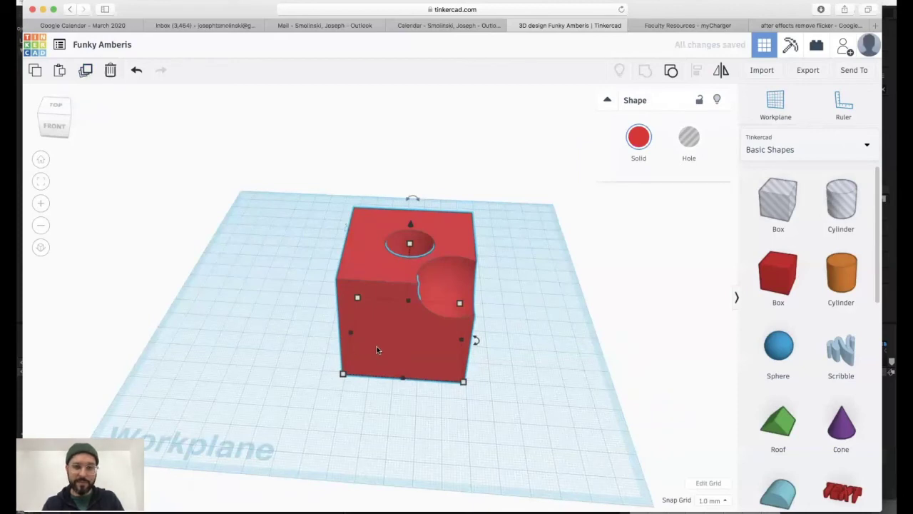
drag(378, 350, 482, 291)
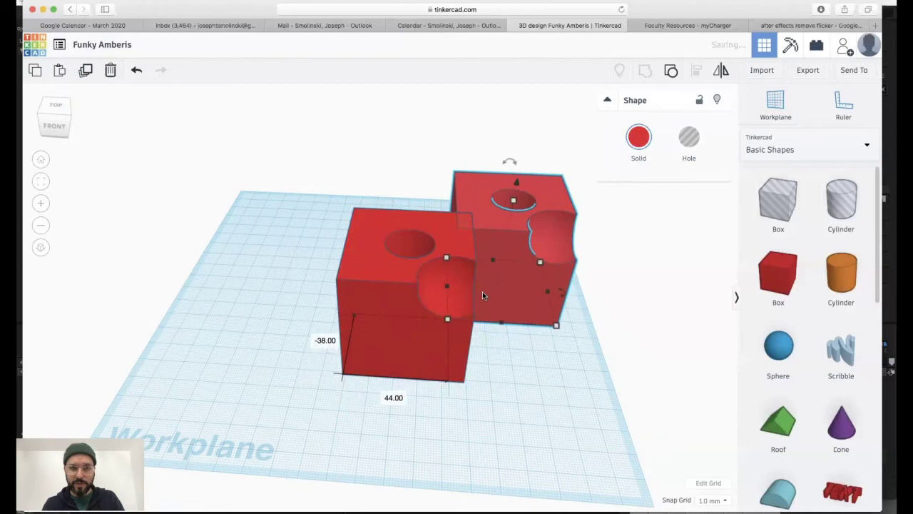
Step: Duplicate the original cut box again and move this copy 41 mm left and 38 mm forward
click(379, 361)
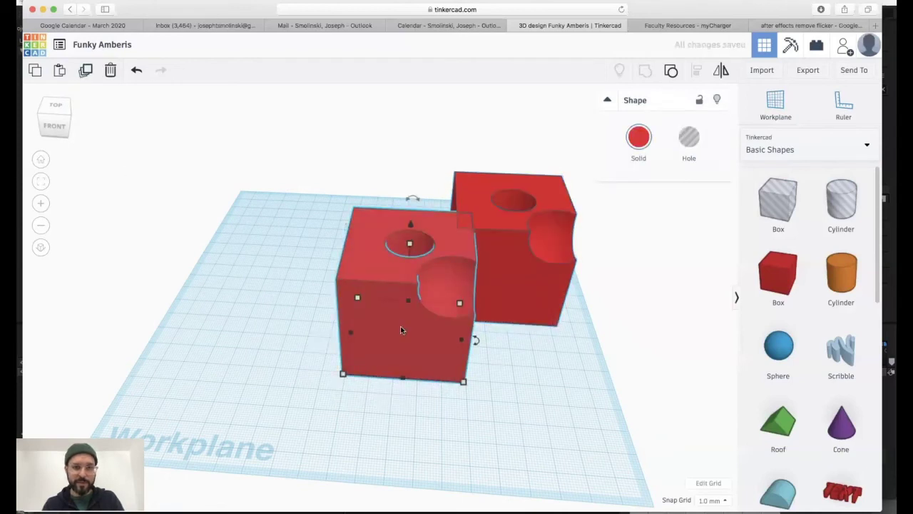
key(ctrl+d)
drag(401, 328, 274, 401)
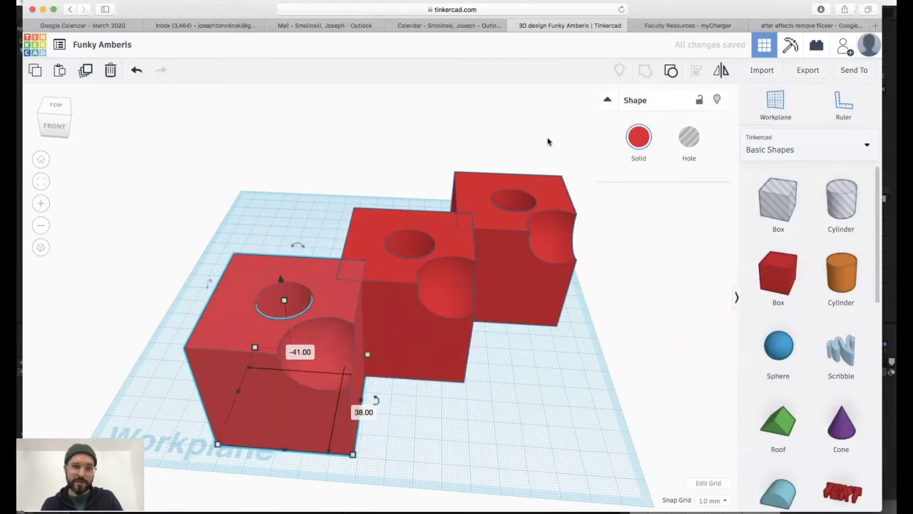
Step: Select all three overlapping cut boxes and group them into one solid shape
right_drag(561, 138, 528, 123)
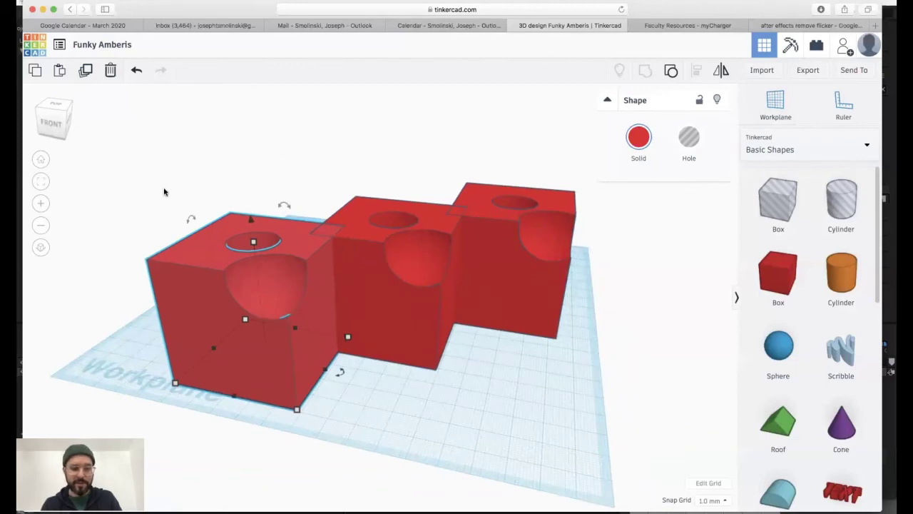
key(super+a)
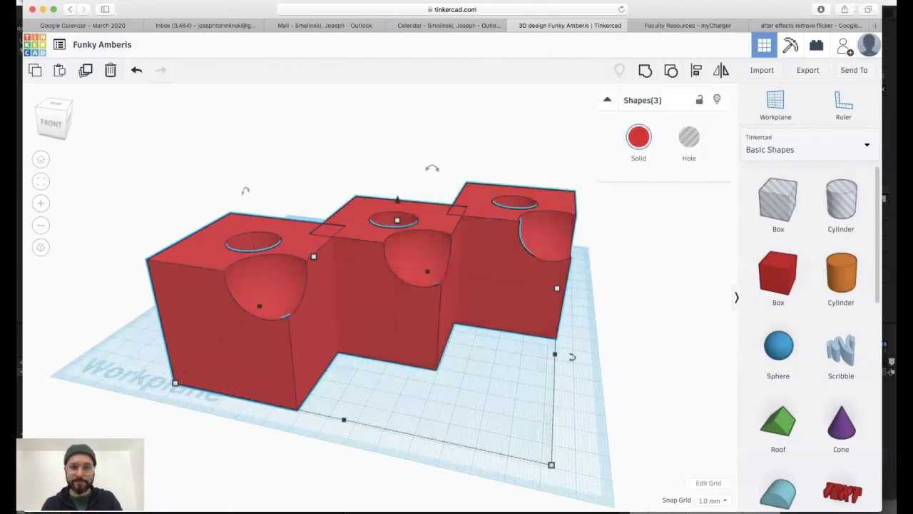
click(645, 72)
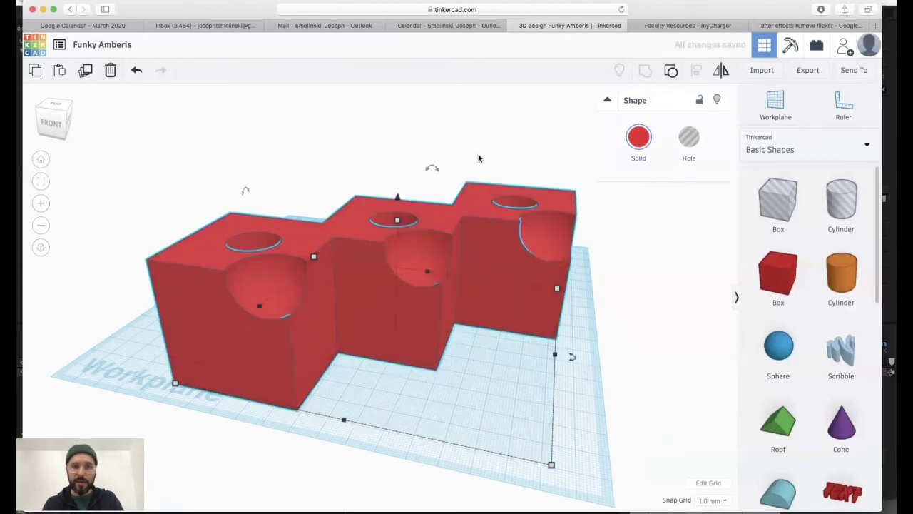
Step: Export the selected grouped shape as an STL file for 3D printing
mouse_move(478, 158)
right_down()
mouse_move(520, 147)
mouse_move(512, 135)
mouse_move(461, 153)
mouse_move(449, 183)
mouse_move(542, 196)
mouse_move(507, 161)
mouse_move(477, 161)
right_up()
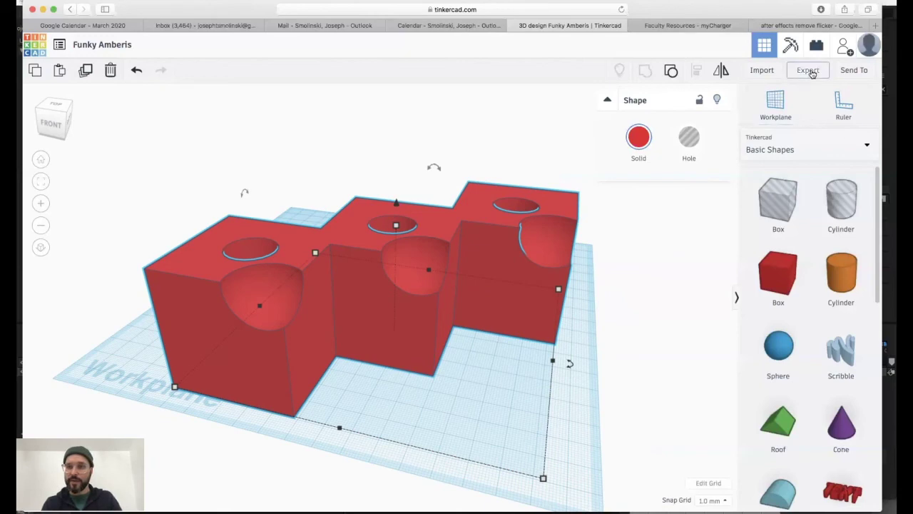
click(808, 70)
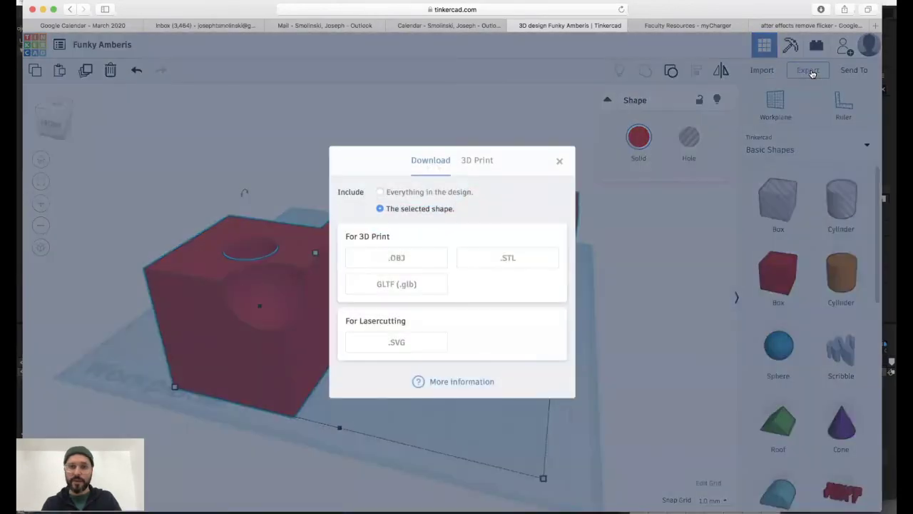
click(509, 260)
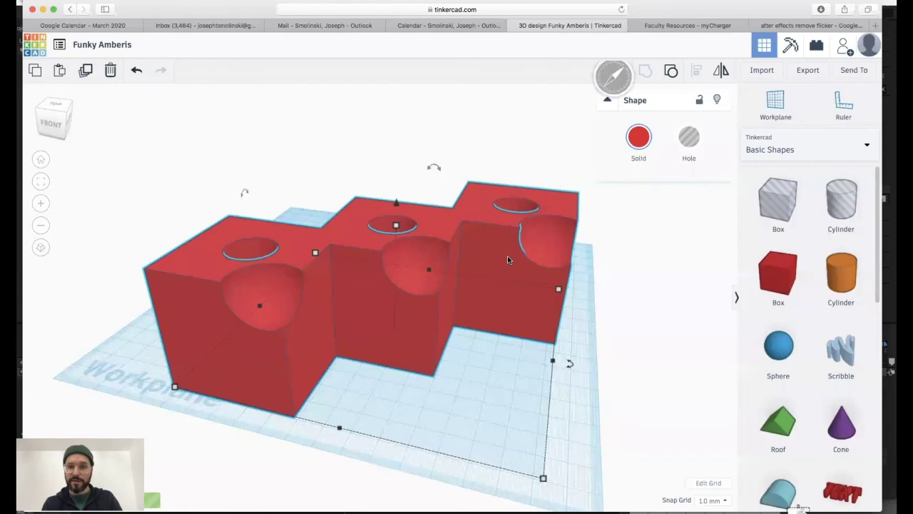